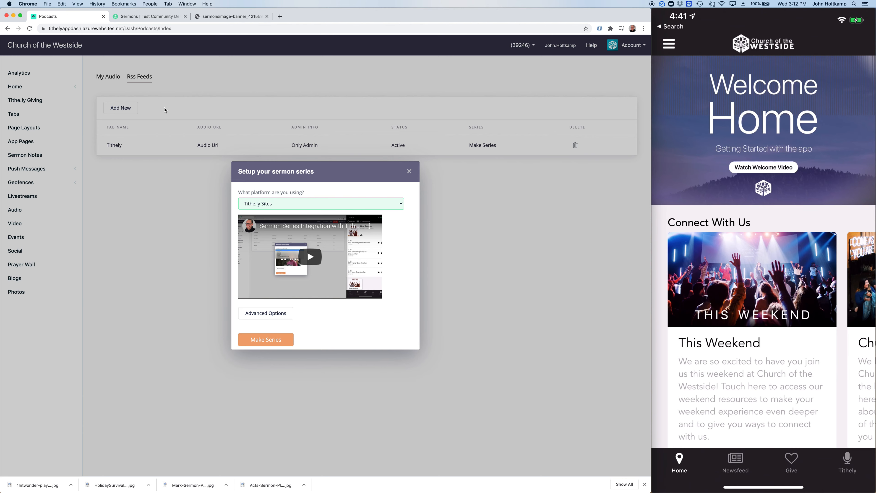
Switch to the church website's Site Content and open the Acts series from the podcast series list.
left_click(154, 20)
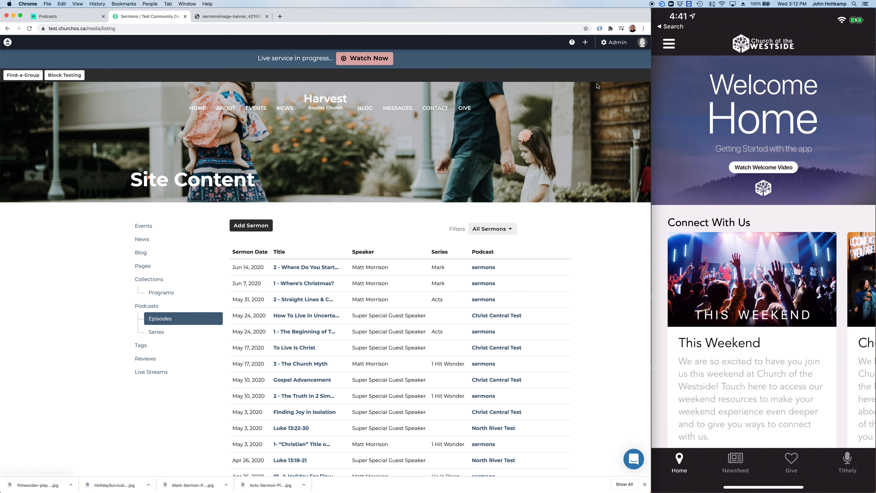
left_click(613, 43)
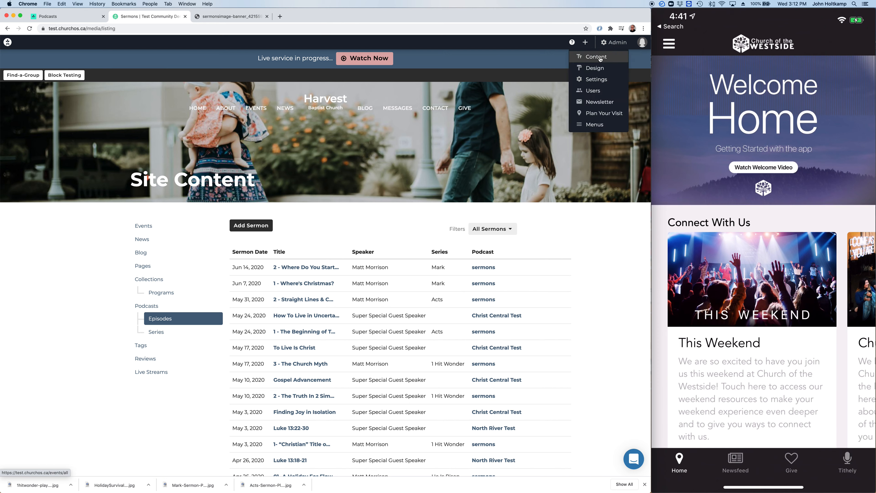
left_click(92, 318)
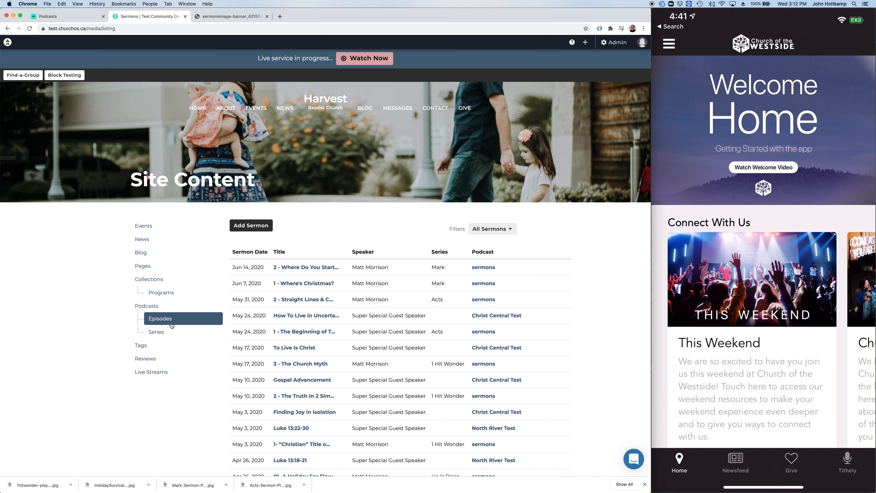
left_click(154, 334)
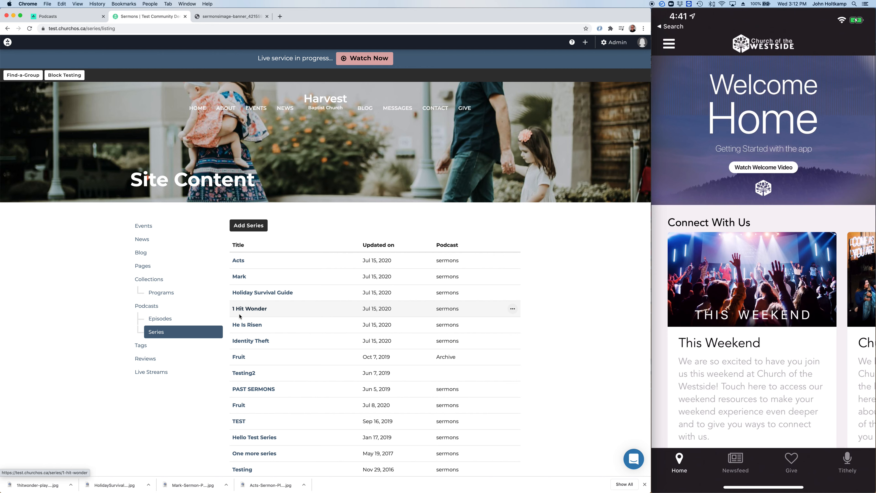
left_click(239, 260)
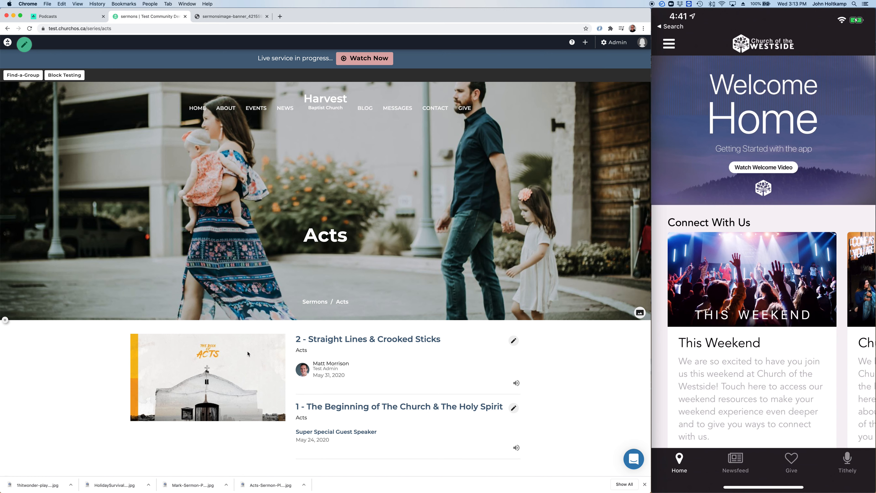
Return to the Site Content area and view the list of podcast episodes.
left_click(608, 43)
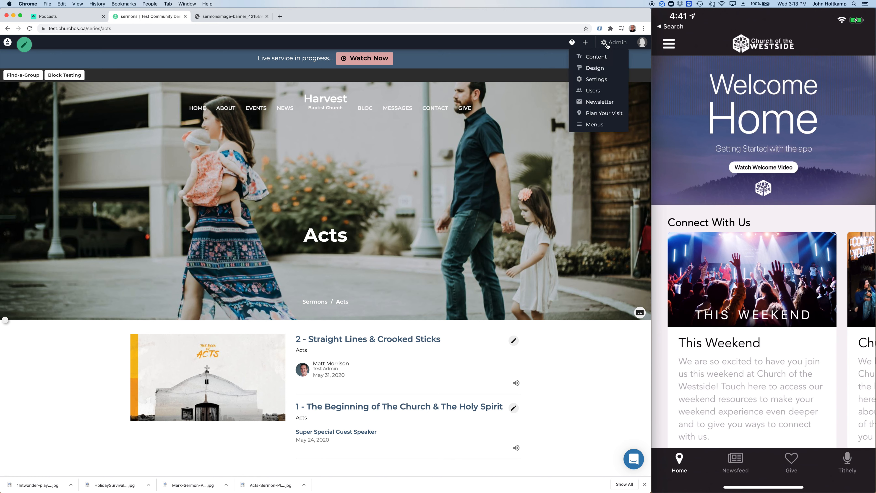
left_click(595, 56)
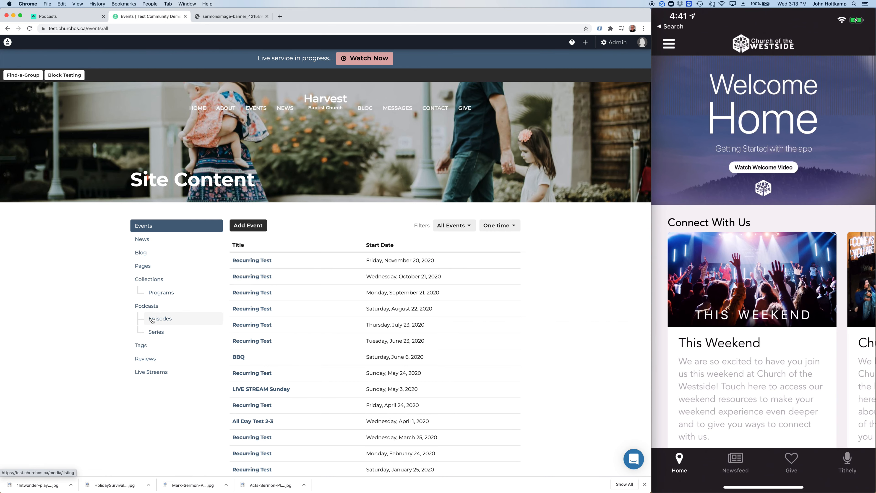
left_click(155, 324)
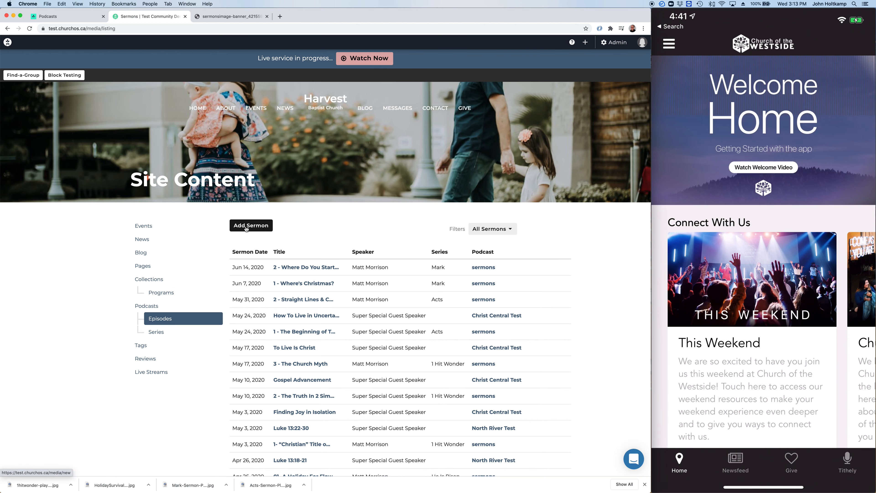
Try out a new sermon entry with a selected speaker and the Acts series, and discard it.
left_click(255, 231)
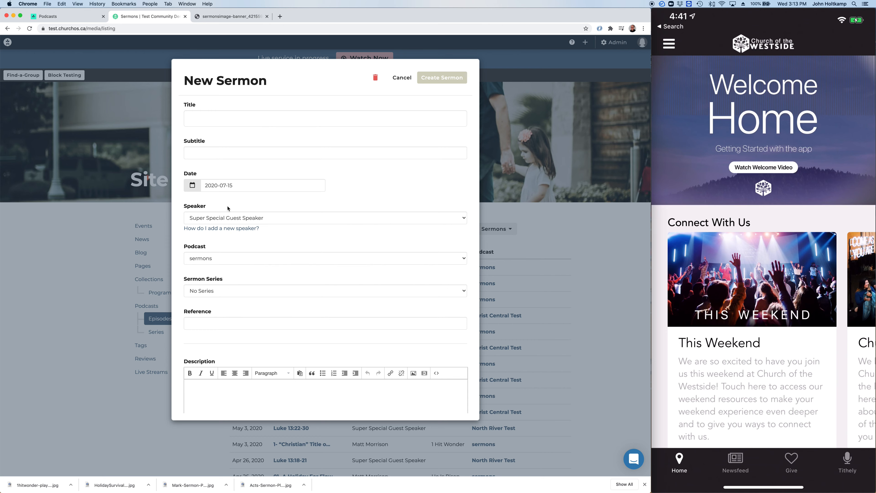
left_click(229, 217)
left_click(357, 231)
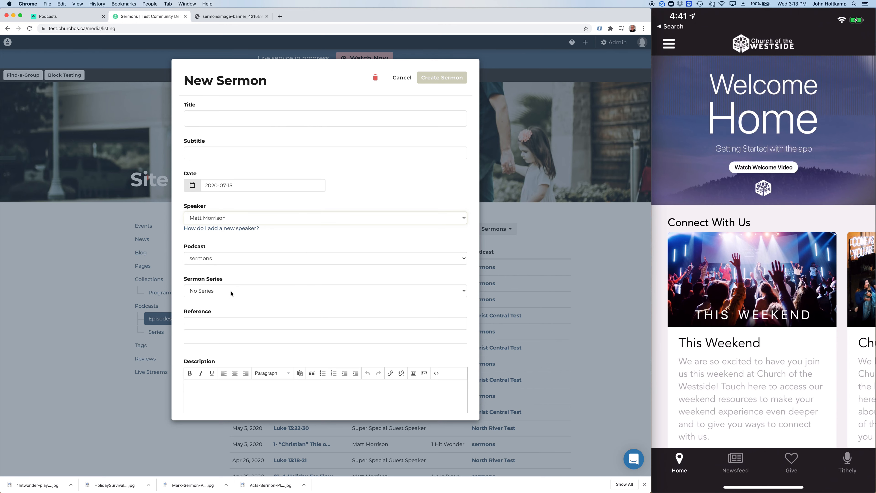
left_click(189, 289)
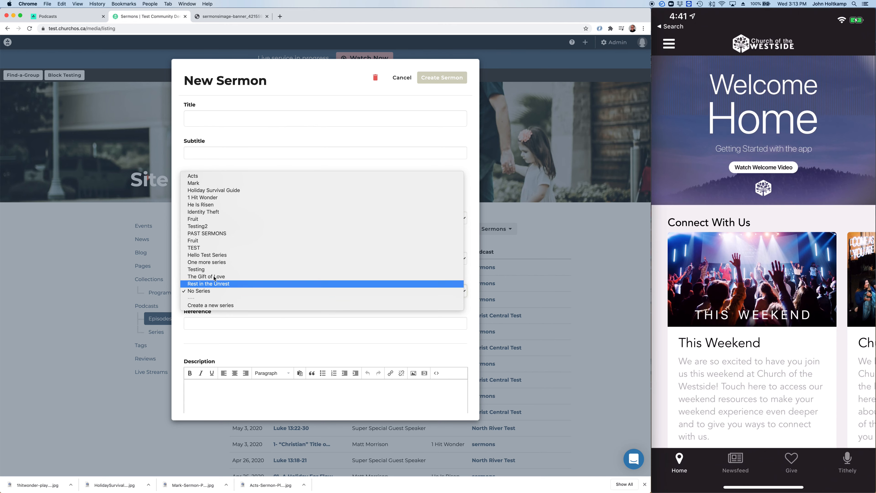
left_click(204, 178)
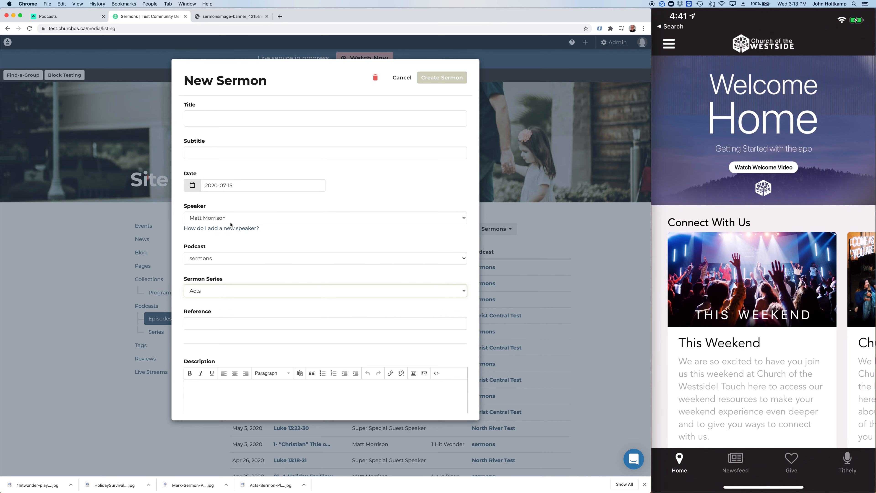
scroll(231, 231, "down", 6)
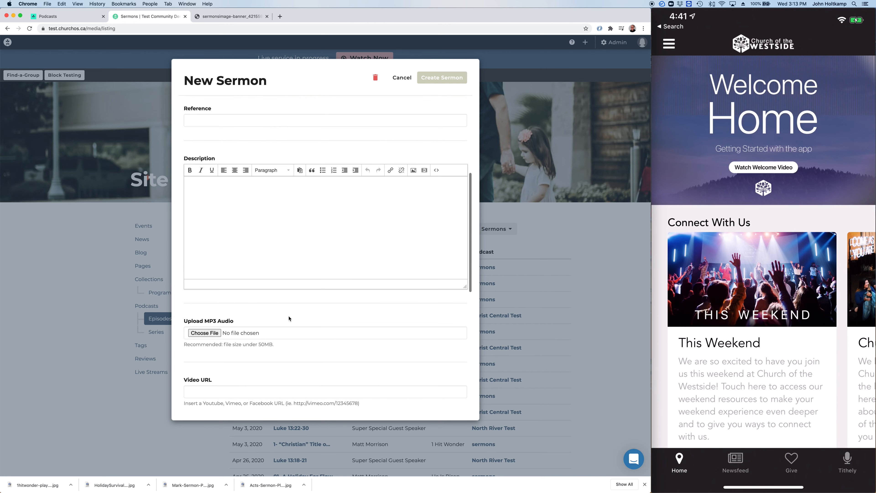
scroll(289, 318, "up", 6)
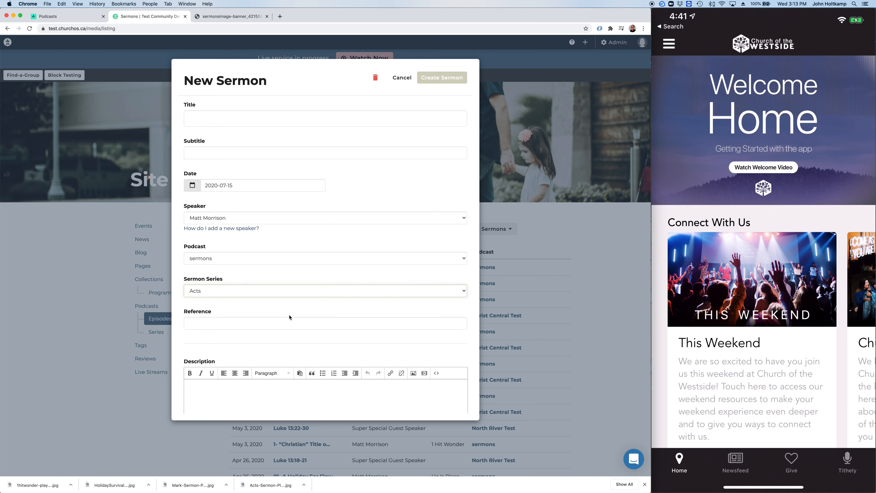
left_click(405, 79)
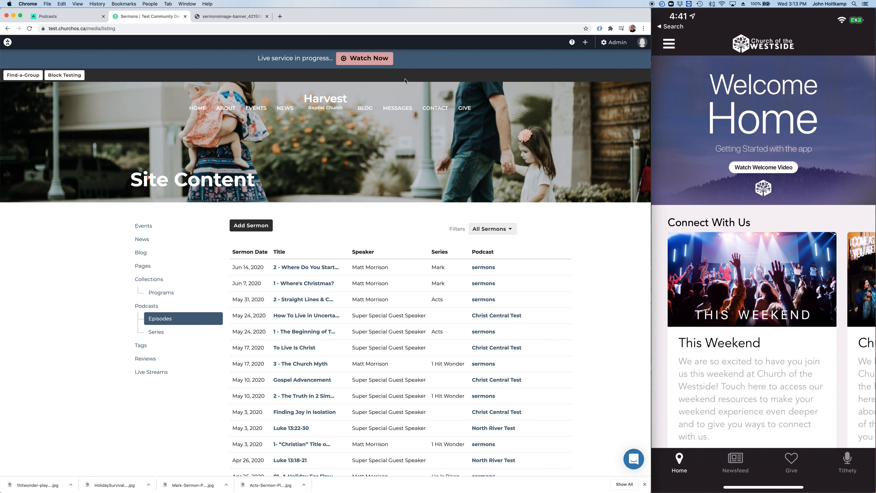
Return to the church app dashboard and make the sermon series for the Tithely RSS feed using the Tithe.ly Sites platform.
left_click(66, 16)
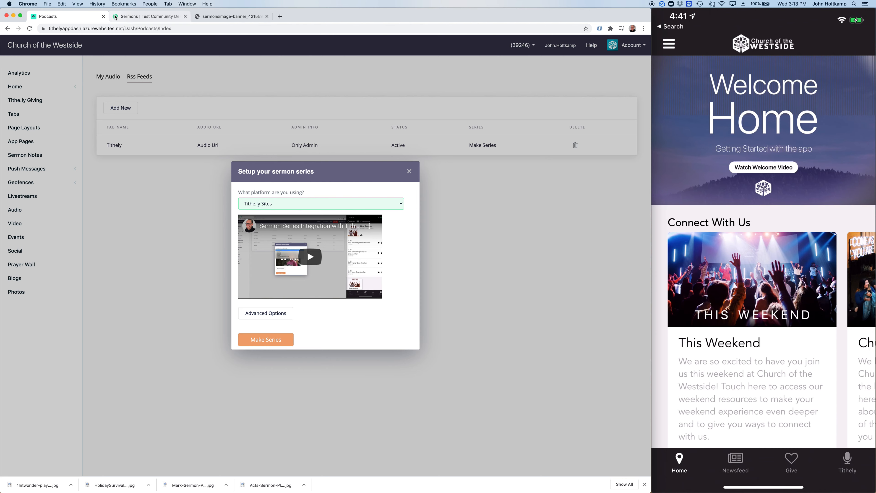
left_click(128, 17)
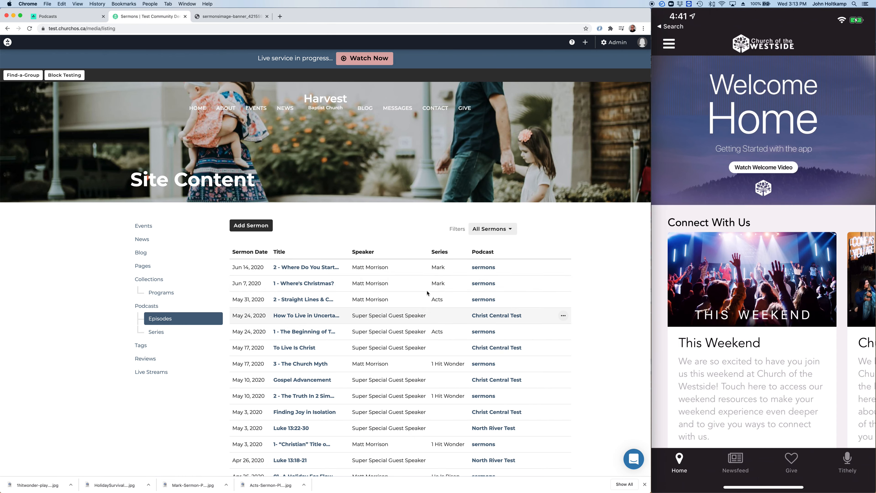
left_click(60, 16)
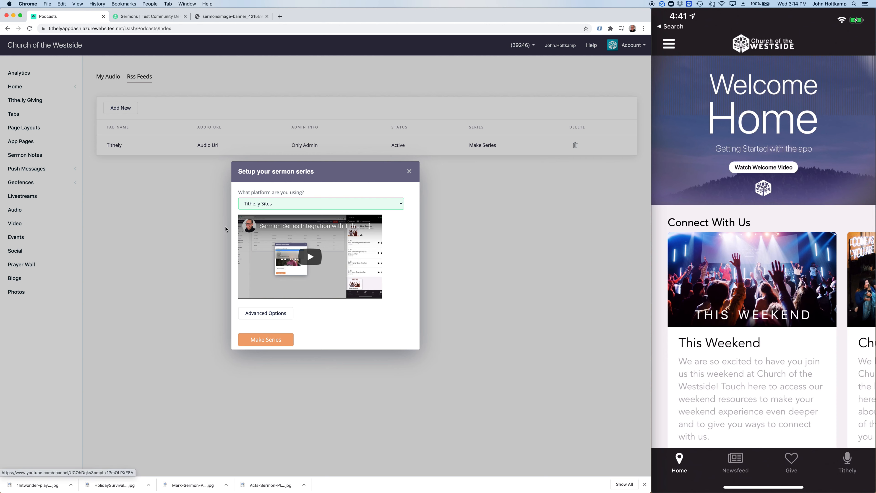
left_click(260, 341)
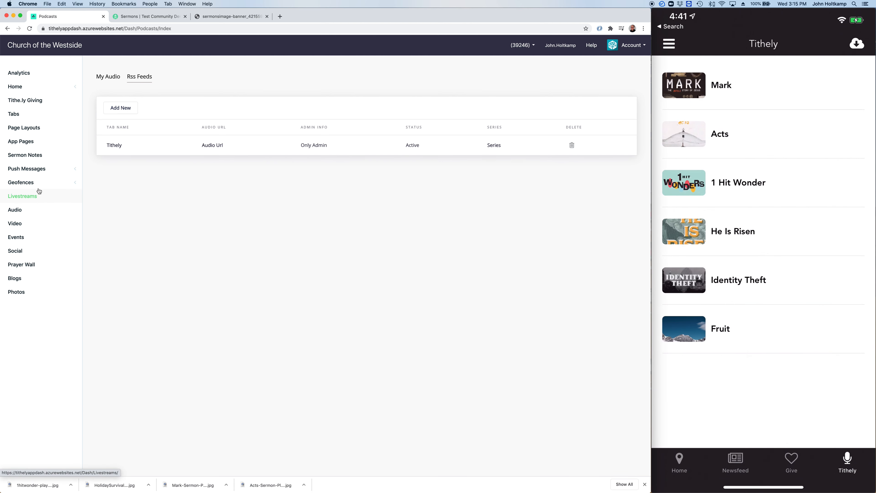
Open the source settings of the Tithely audio tab in the app's tab list.
left_click(28, 119)
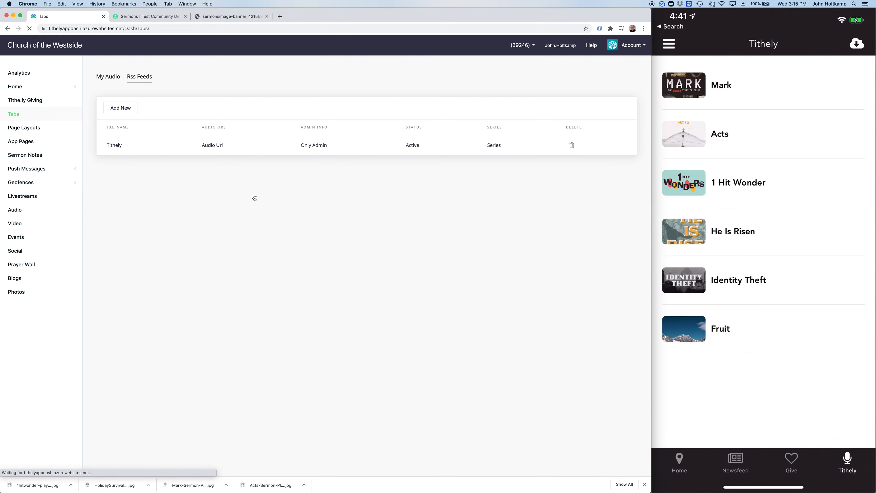
scroll(221, 235, "down", 15)
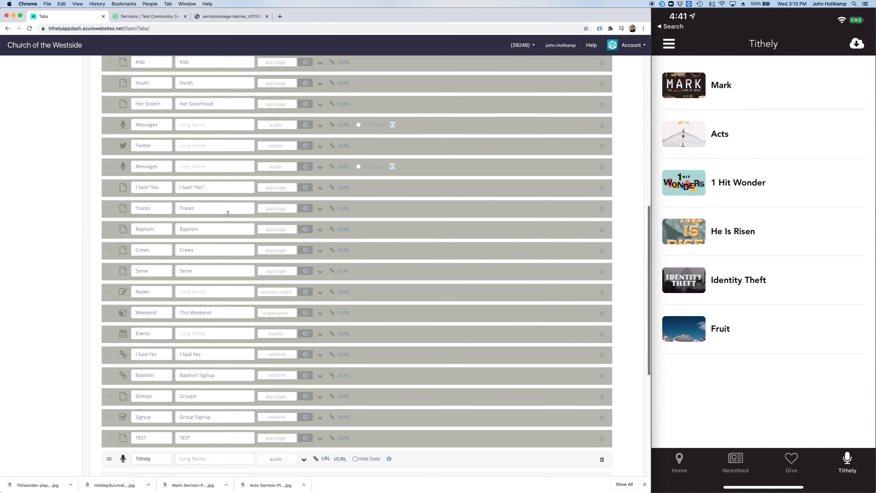
scroll(230, 220, "down", 4)
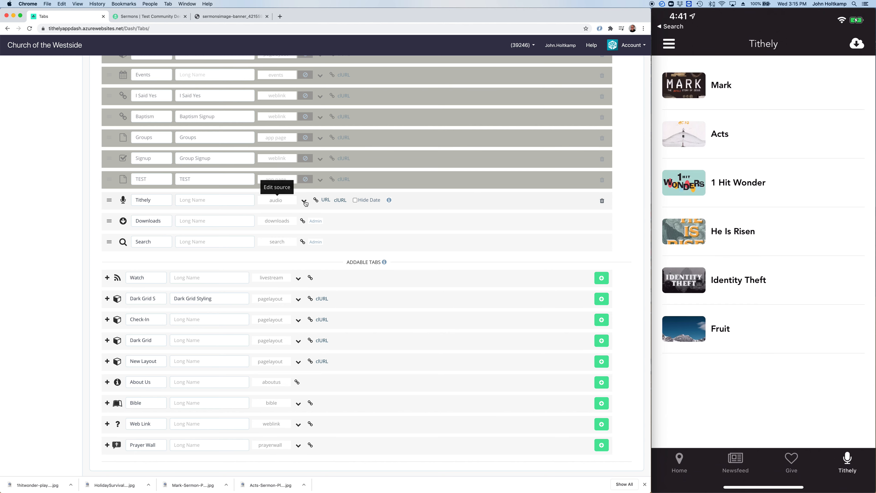
left_click(304, 202)
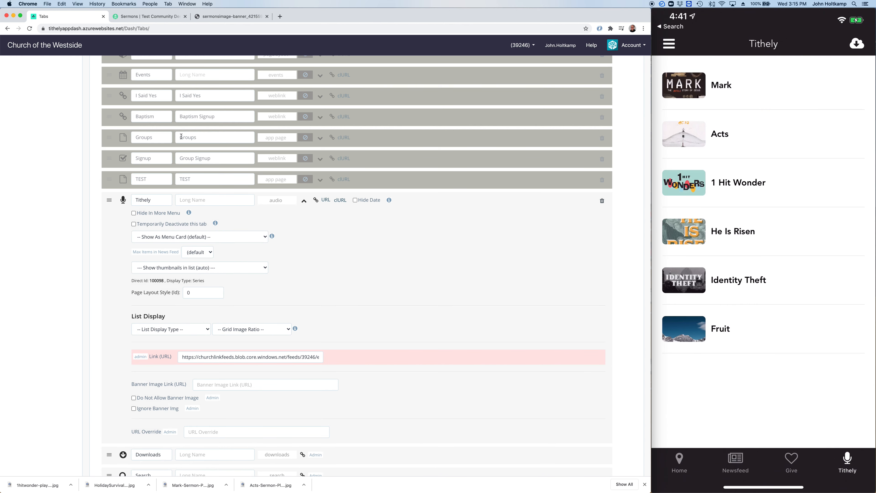
Copy the URL of the sermonsimage-banner_421559.jpg image and paste it as the Tithely tab's banner image link.
left_click(228, 16)
key("super+c")
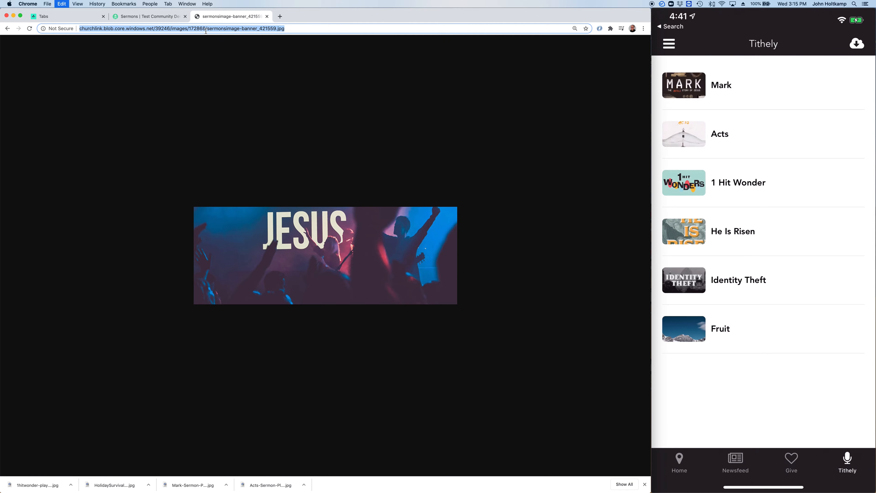
left_click(69, 16)
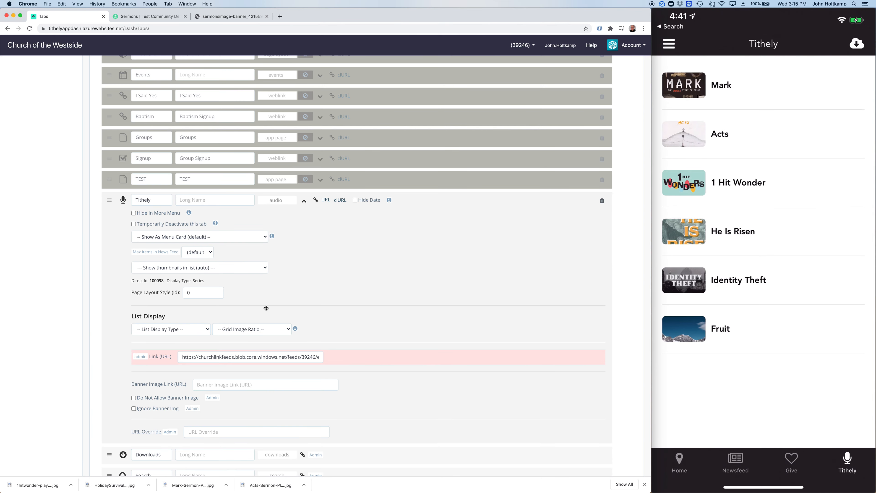
left_click(221, 387)
key("super+v")
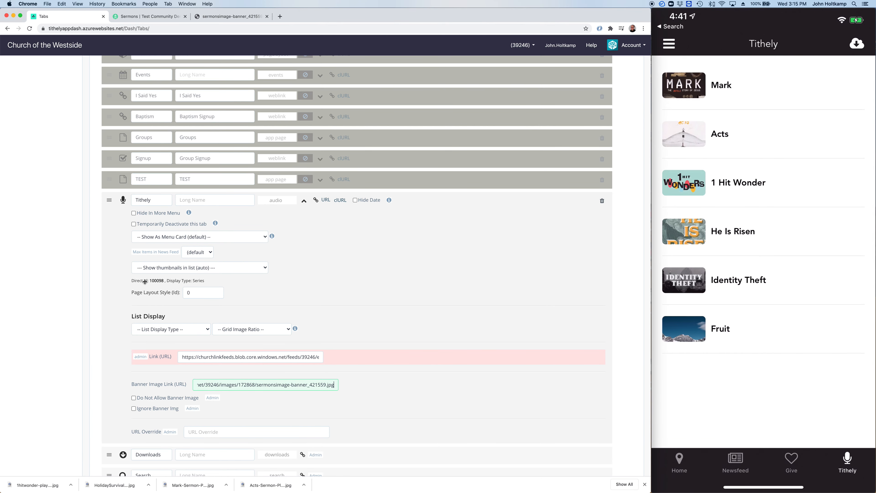
Set the Tithely tab's list display to Grid (new grid view) with the Horizontal (16x9) image ratio, and save the app tabs.
left_click(157, 329)
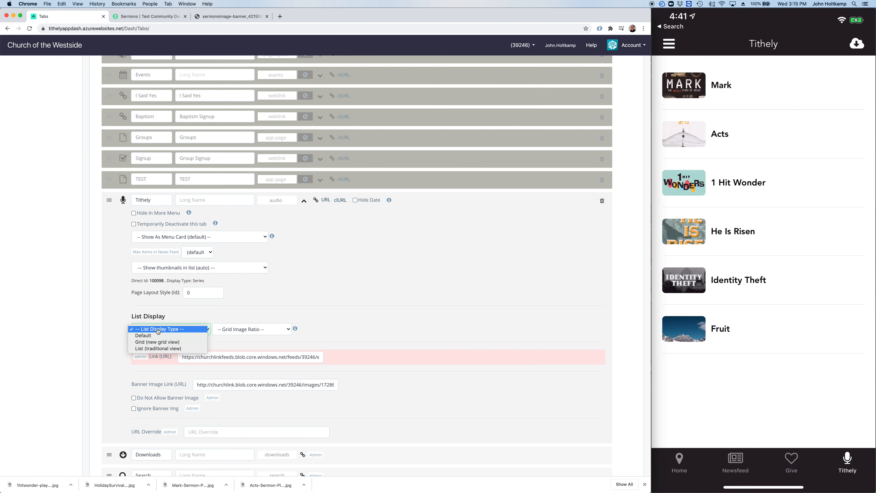
left_click(155, 336)
left_click(154, 330)
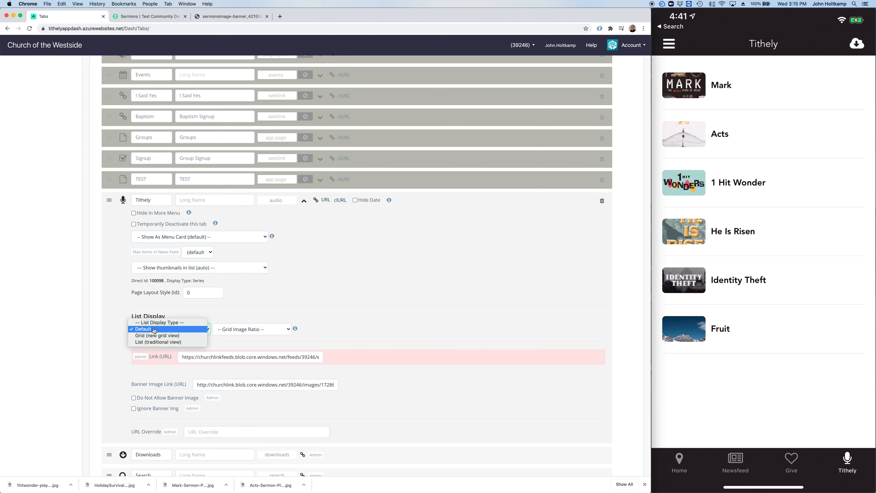
left_click(155, 335)
left_click(225, 333)
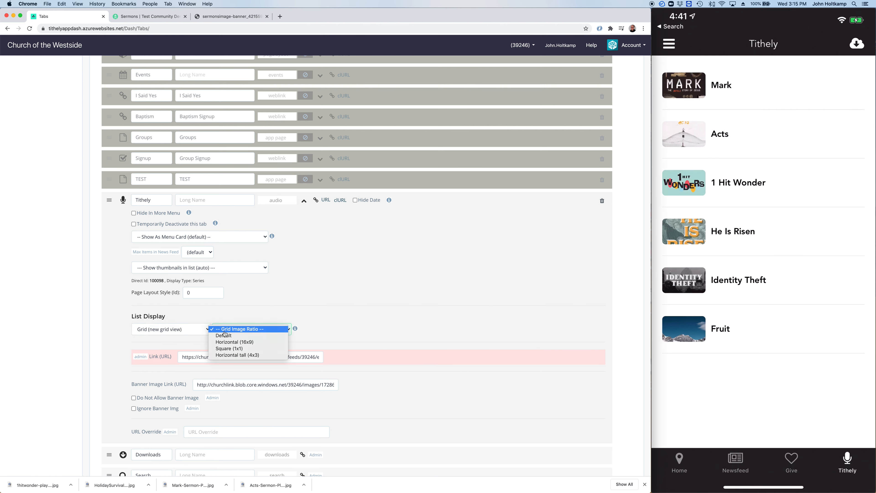
left_click(234, 341)
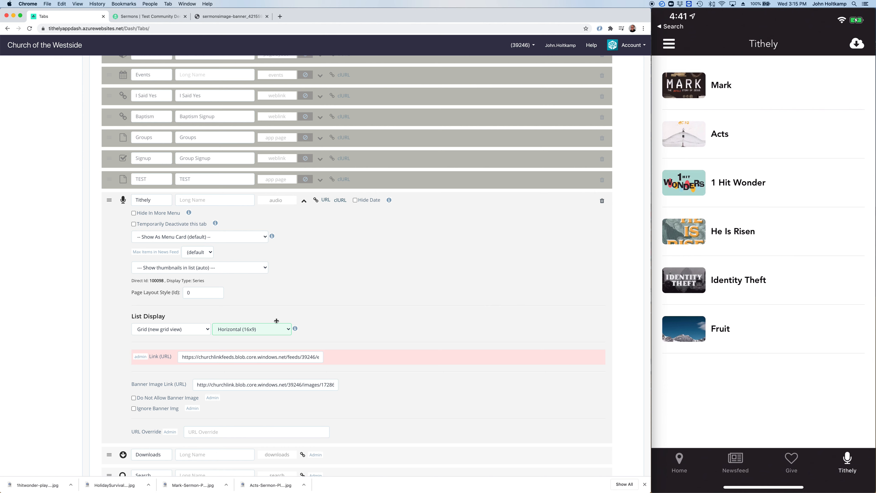
left_click(264, 334)
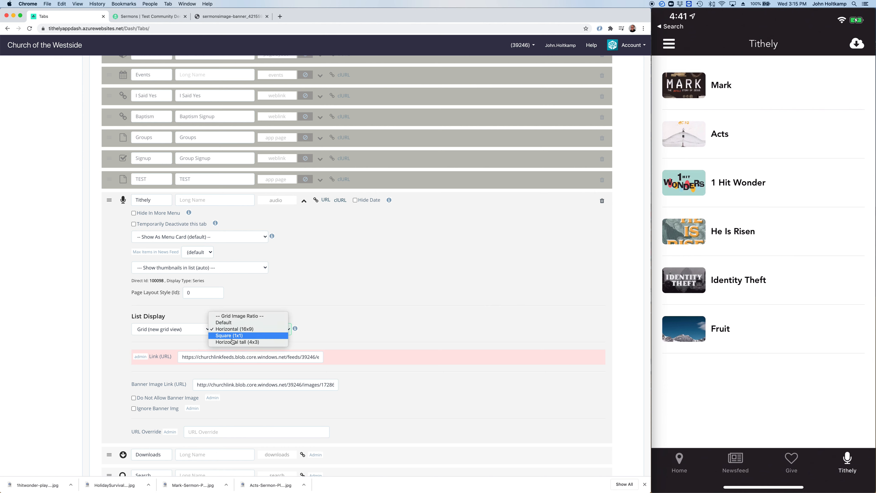
left_click(323, 328)
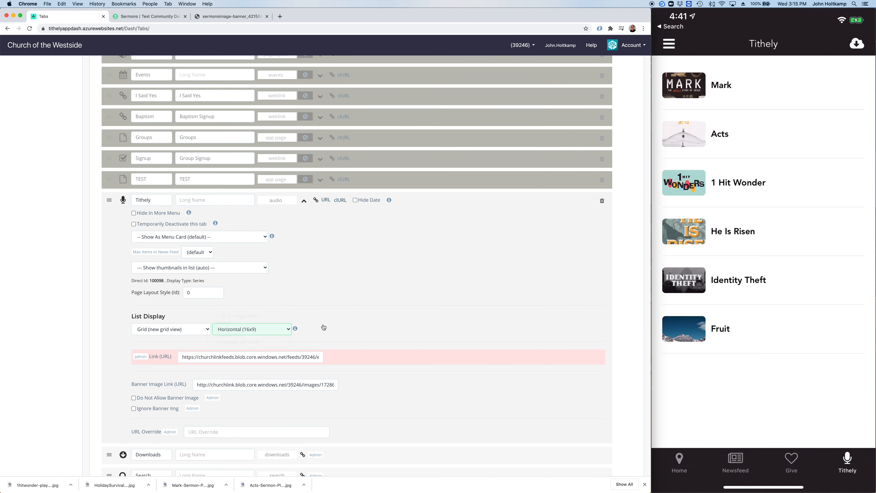
scroll(574, 133, "up", 20)
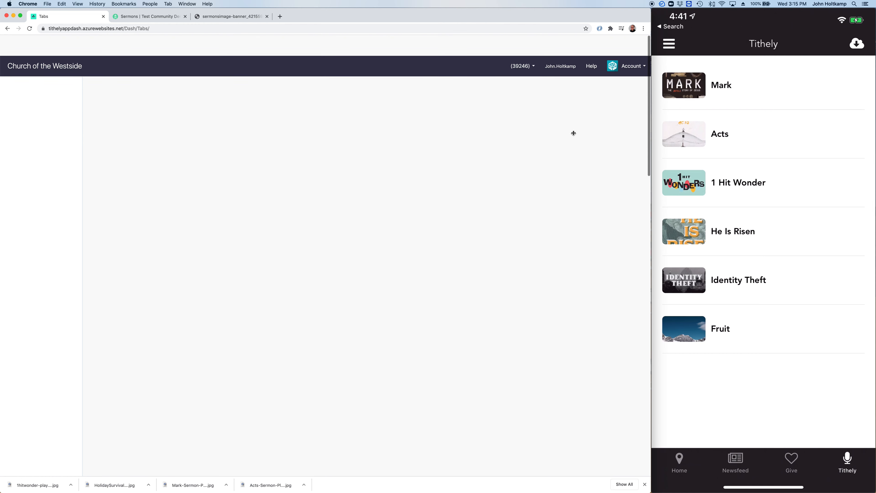
left_click(604, 96)
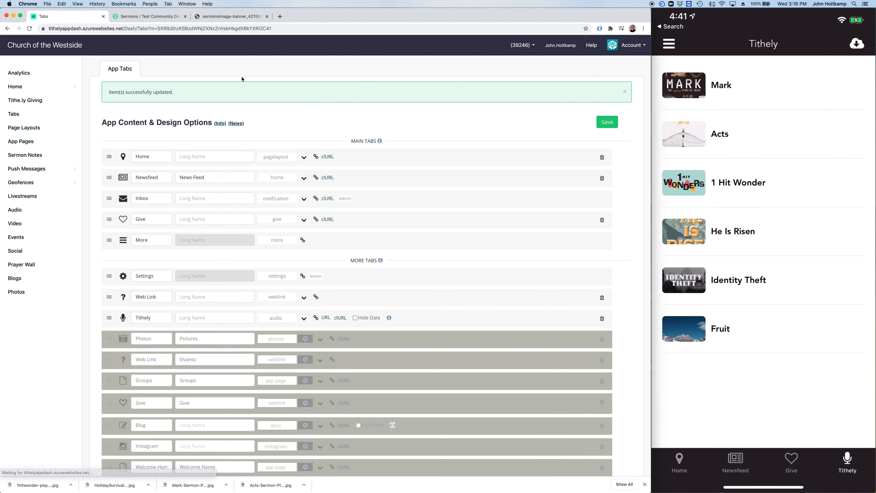